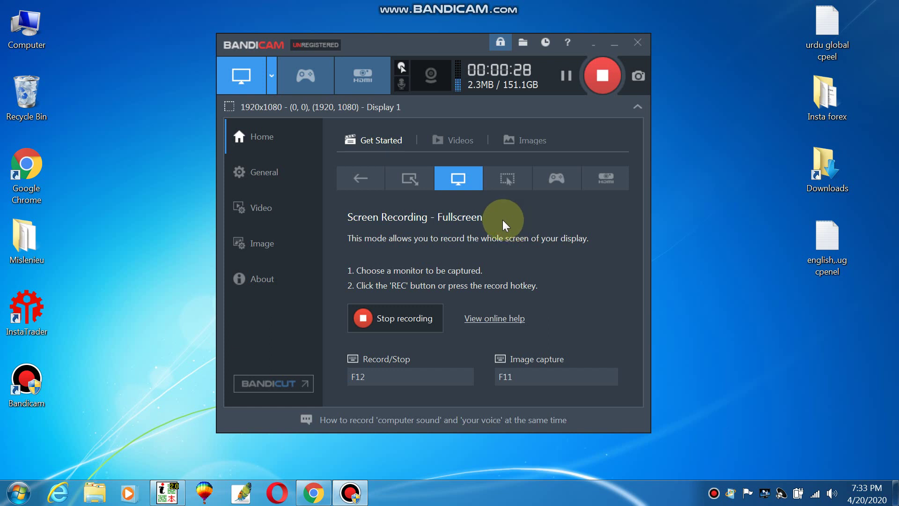
Open the recording settings, check the primary sound device choices and set that device's volume to 89%
{"action": "mouse_move", "coordinate": [377, 43]}
{"action": "left_mouse_down"}
{"action": "mouse_move", "coordinate": [412, 64]}
{"action": "mouse_move", "coordinate": [405, 34]}
{"action": "mouse_move", "coordinate": [384, 43]}
{"action": "mouse_move", "coordinate": [372, 35]}
{"action": "left_mouse_up"}
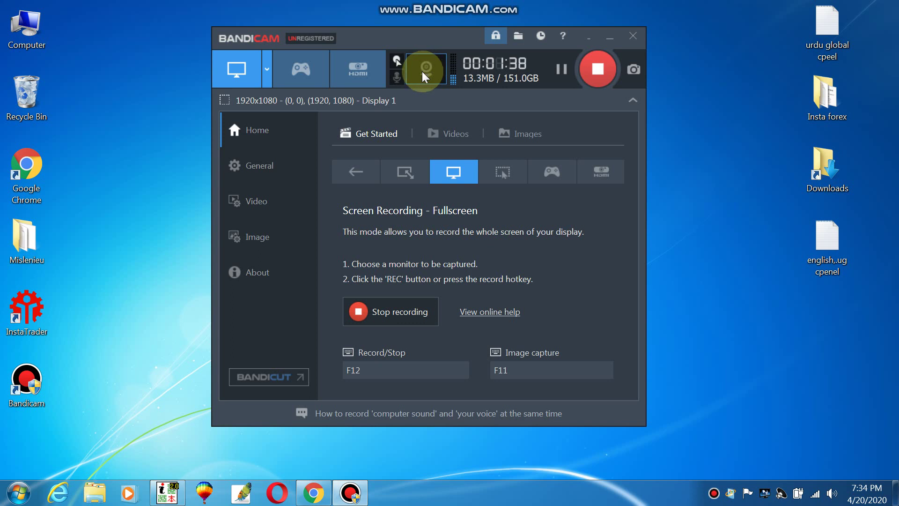
{"action": "left_click", "coordinate": [397, 62]}
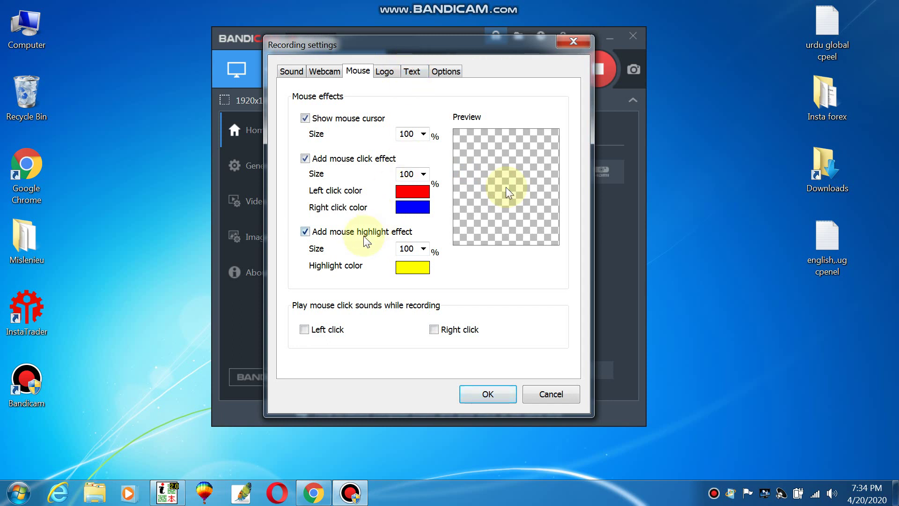
{"action": "left_click", "coordinate": [291, 75]}
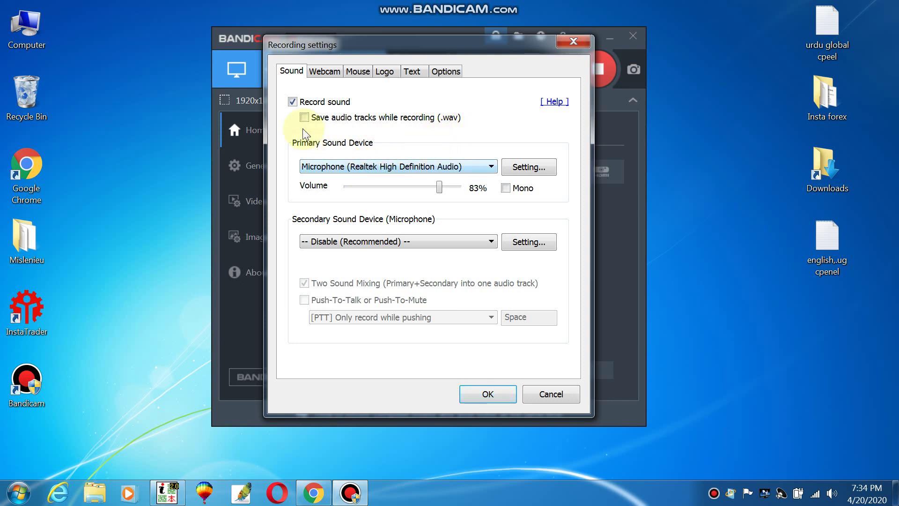
{"action": "left_click", "coordinate": [491, 167]}
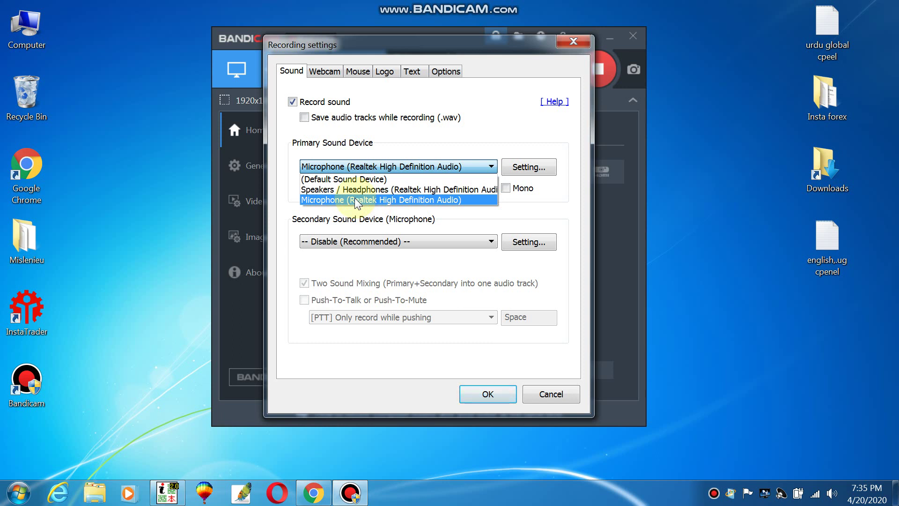
{"action": "left_click", "coordinate": [545, 199]}
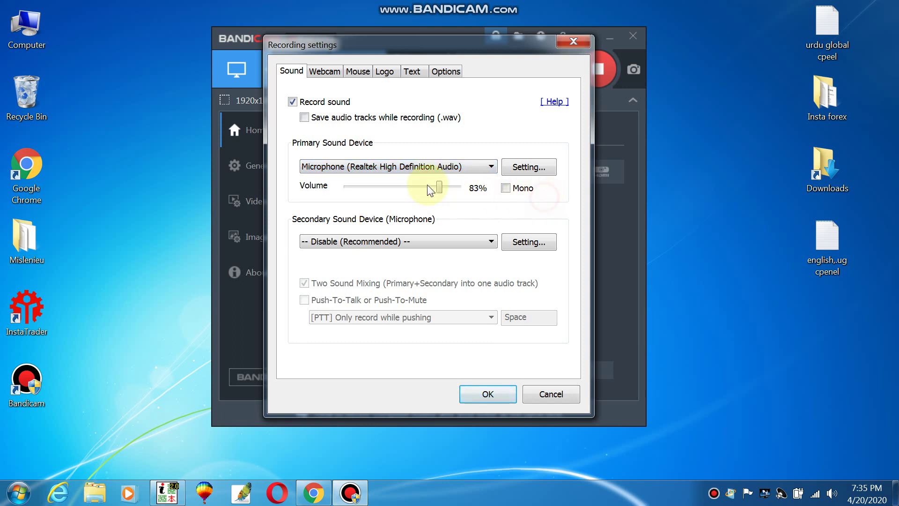
{"action": "left_click", "coordinate": [409, 168]}
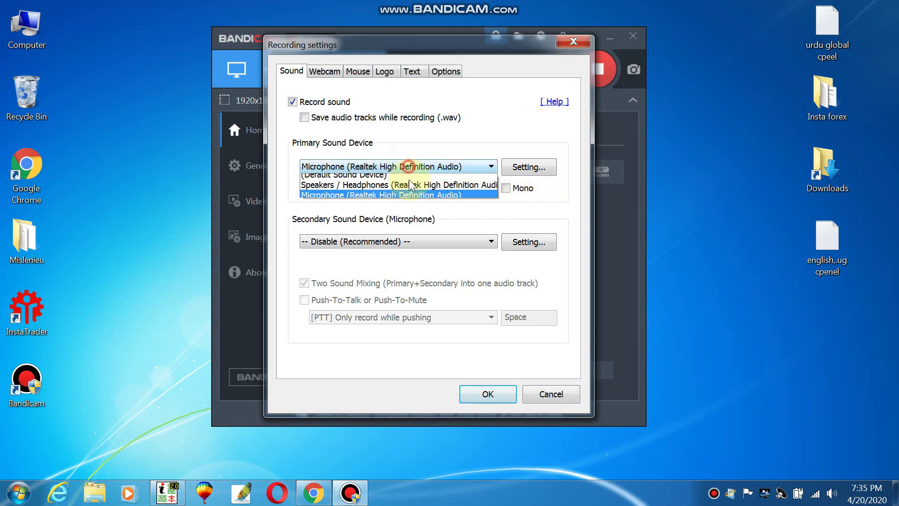
{"action": "left_click", "coordinate": [551, 201]}
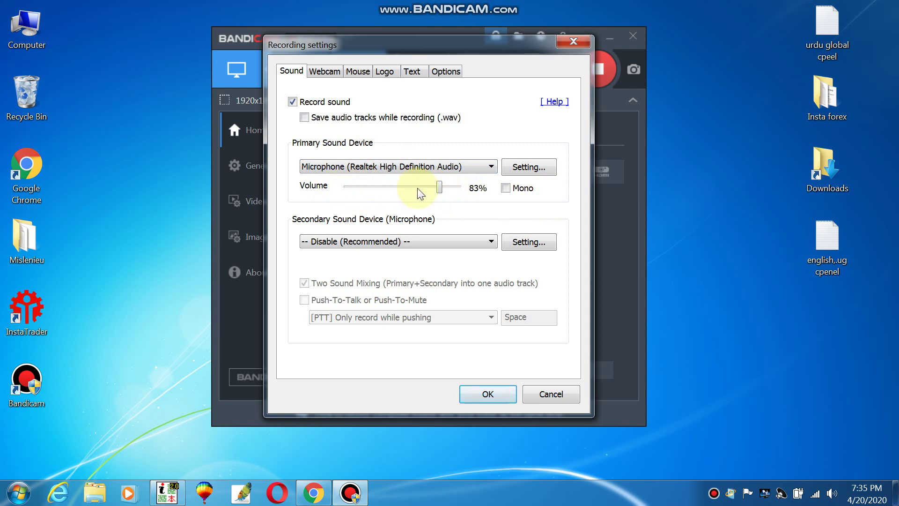
{"action": "left_click", "coordinate": [443, 186]}
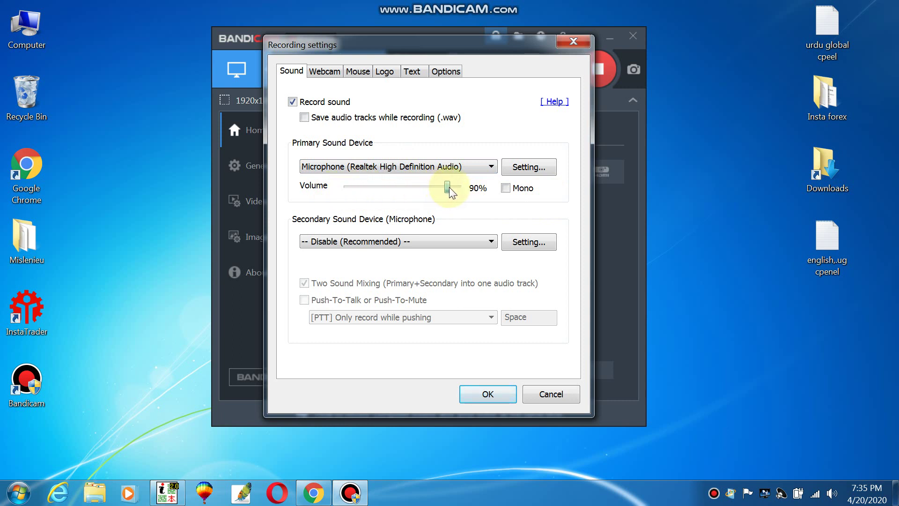
{"action": "left_click_drag", "start_coordinate": [449, 187], "coordinate": [448, 189]}
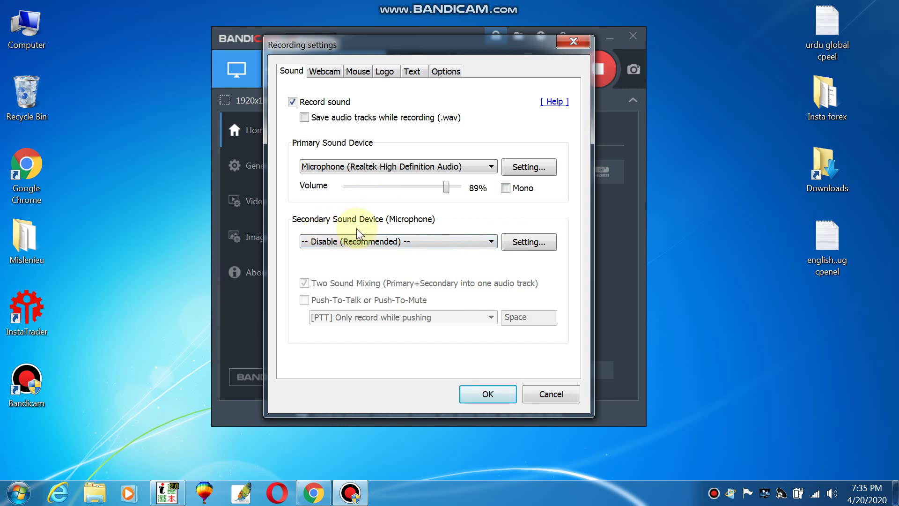
Review the secondary sound device choices and the webcam overlay options without changing them
{"action": "left_click", "coordinate": [466, 240]}
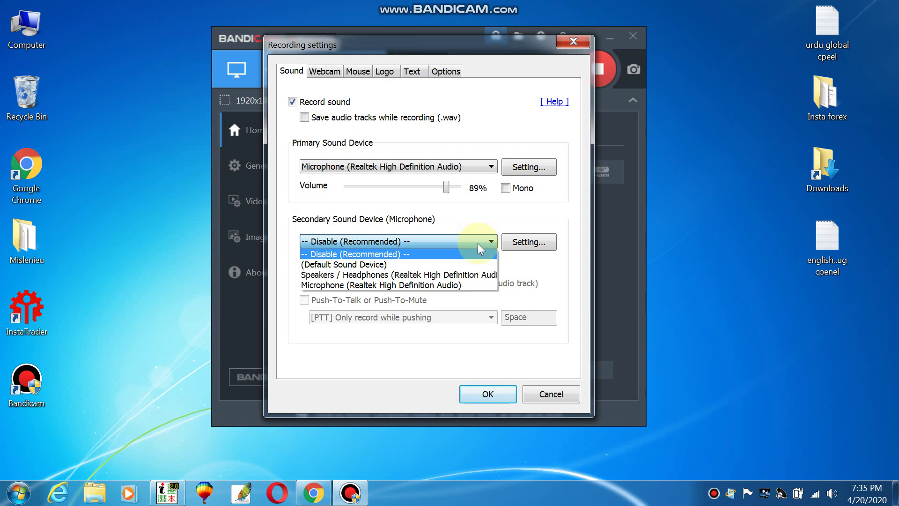
{"action": "left_click", "coordinate": [515, 221]}
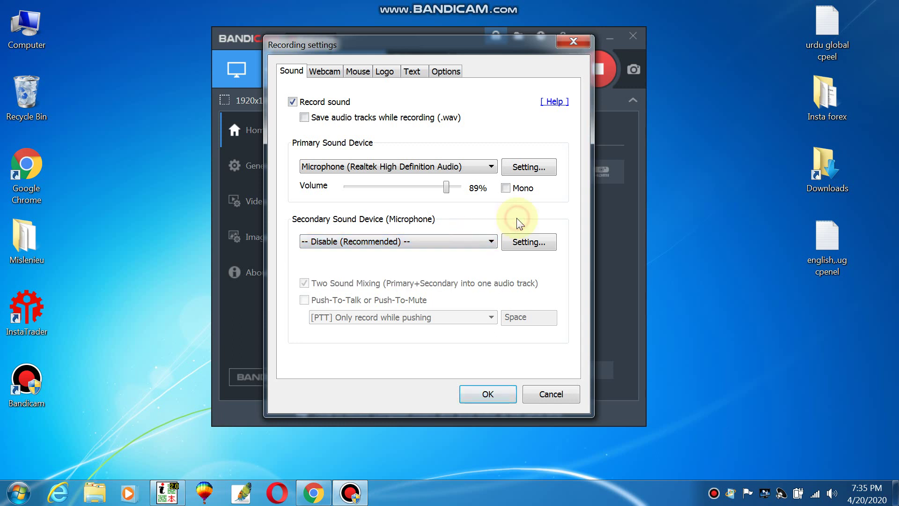
{"action": "left_click", "coordinate": [325, 78]}
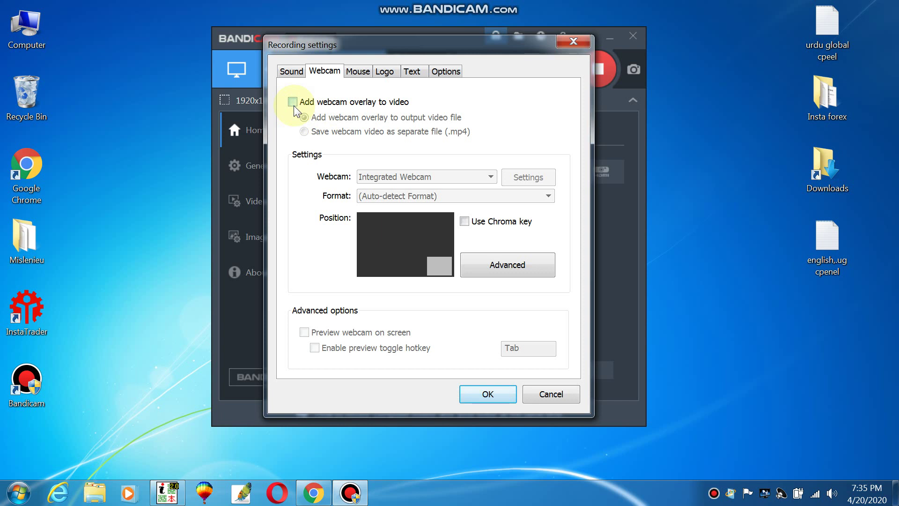
Turn the mouse click effect and mouse highlight effect off and back on in the mouse settings
{"action": "left_click", "coordinate": [364, 73]}
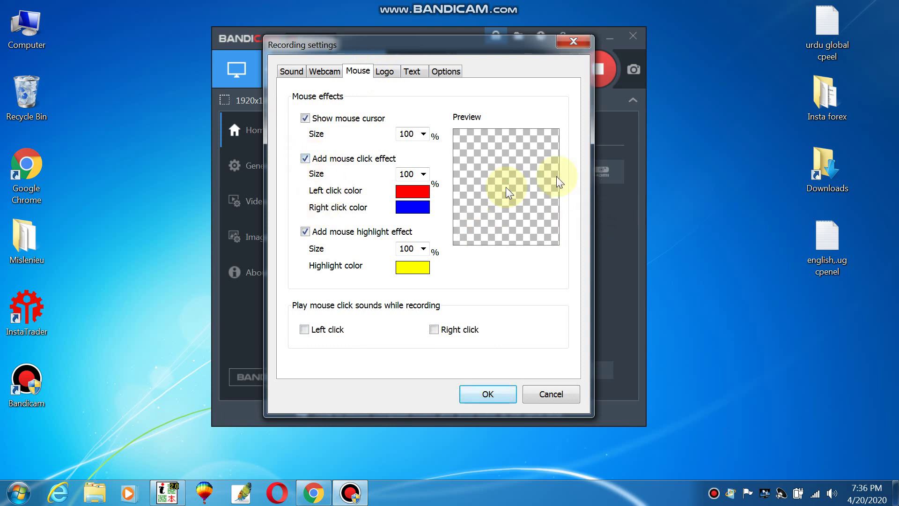
{"action": "left_click", "coordinate": [305, 158]}
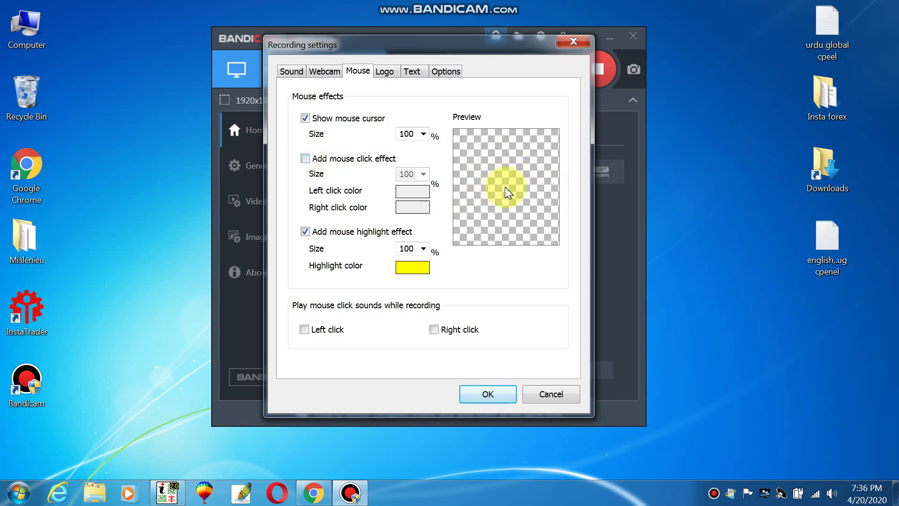
{"action": "left_click", "coordinate": [305, 231]}
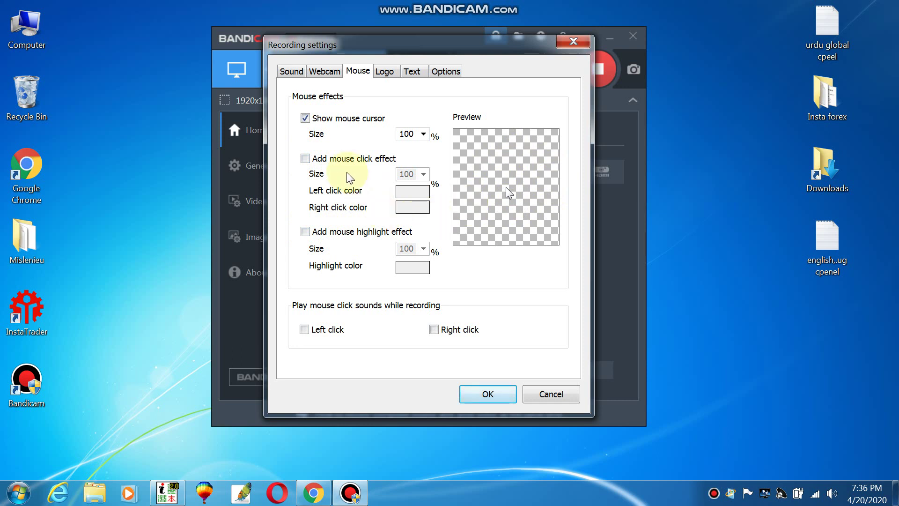
{"action": "left_click", "coordinate": [313, 160]}
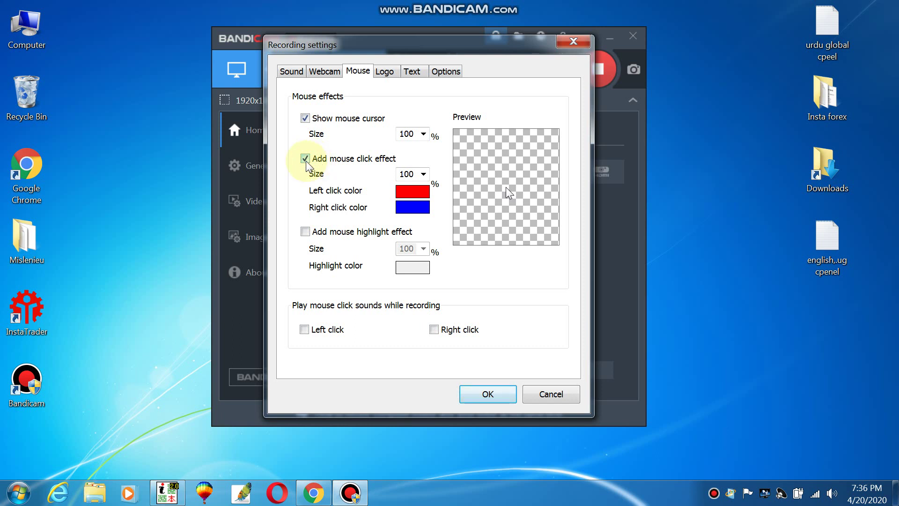
{"action": "left_click", "coordinate": [305, 231]}
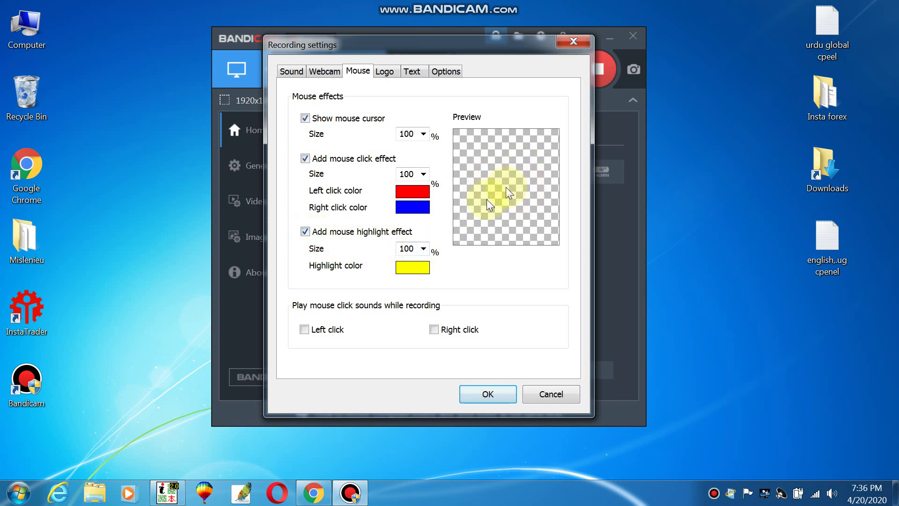
Set the left click color of the mouse effect to purple (red 128, green 0, blue 255)
{"action": "left_click", "coordinate": [422, 199]}
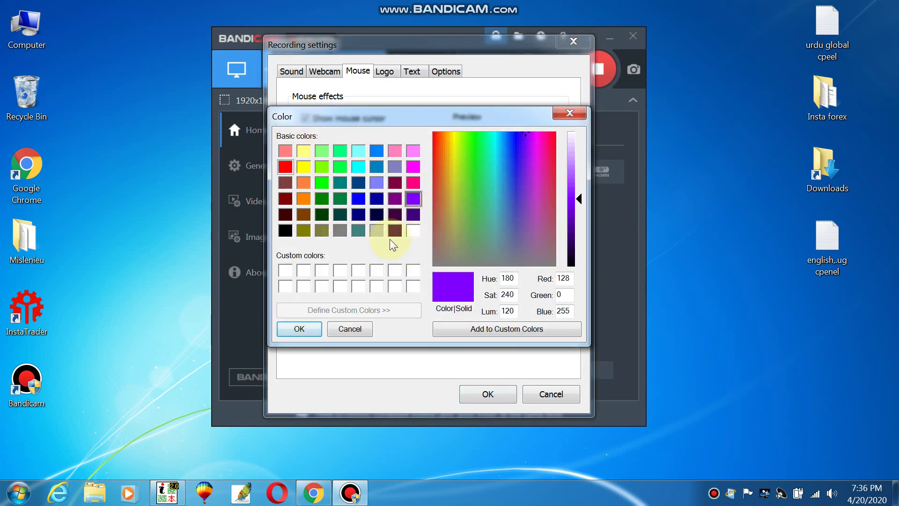
{"action": "left_click", "coordinate": [314, 330]}
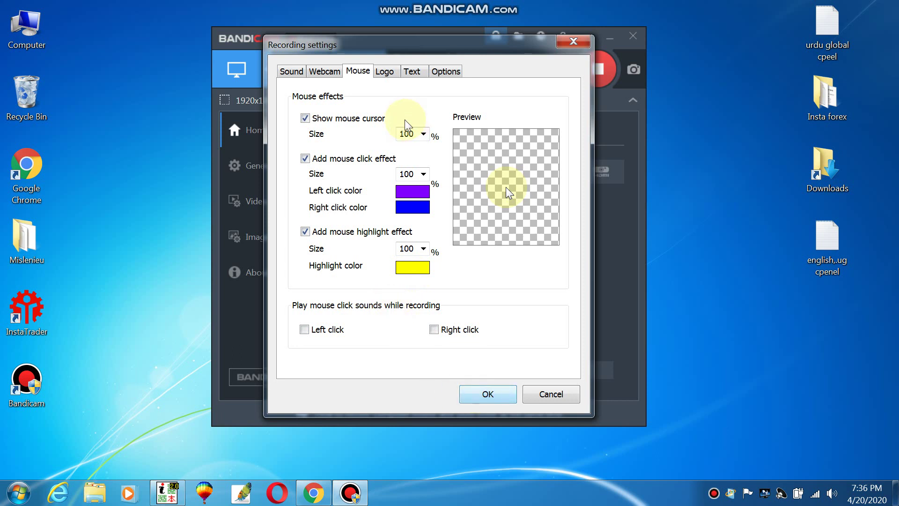
Toggle the logo overlay option and enable the text overlay for the recorded video
{"action": "left_click", "coordinate": [384, 70]}
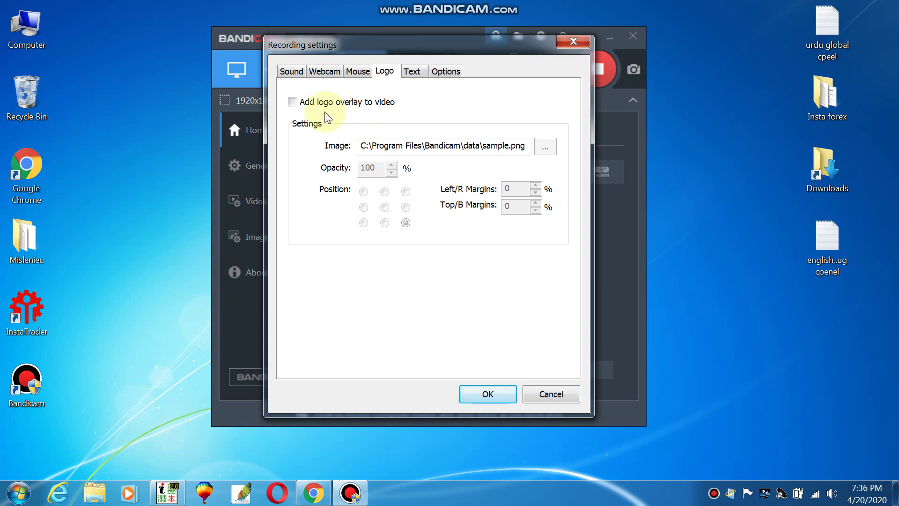
{"action": "left_click", "coordinate": [294, 103]}
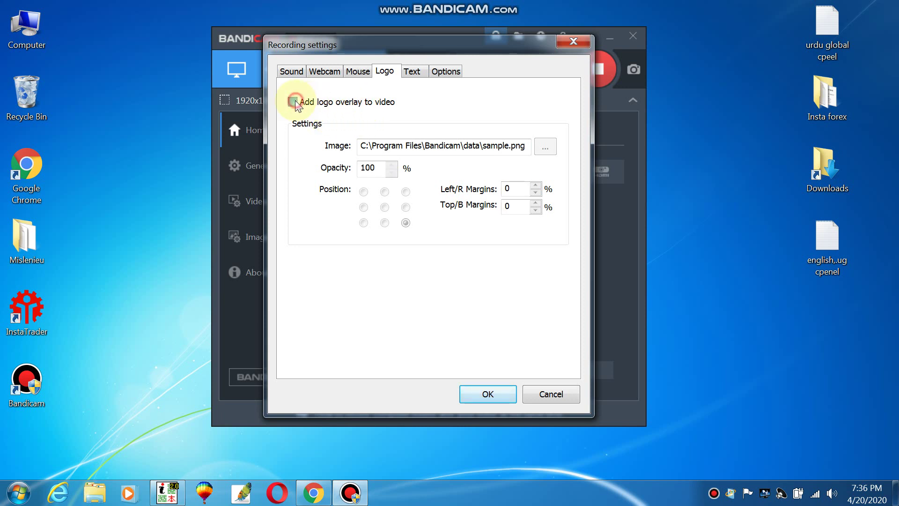
{"action": "left_click", "coordinate": [411, 71]}
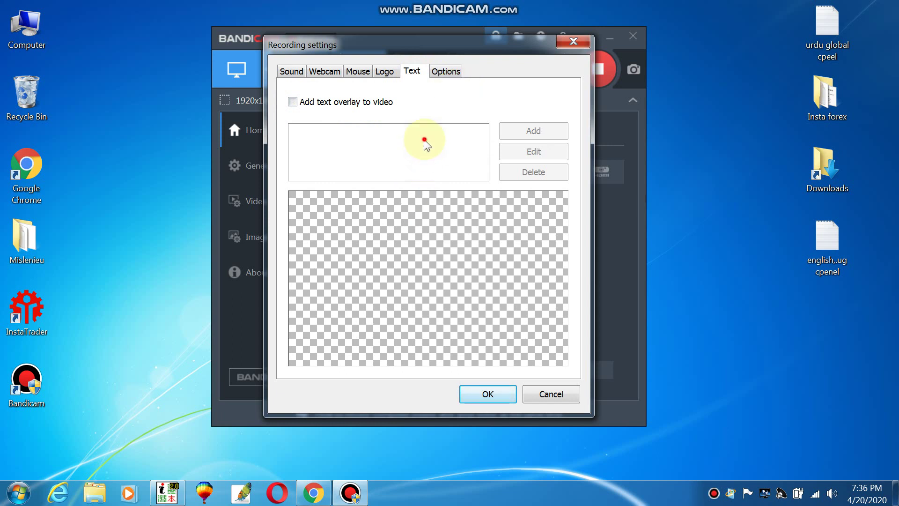
{"action": "left_click", "coordinate": [293, 103]}
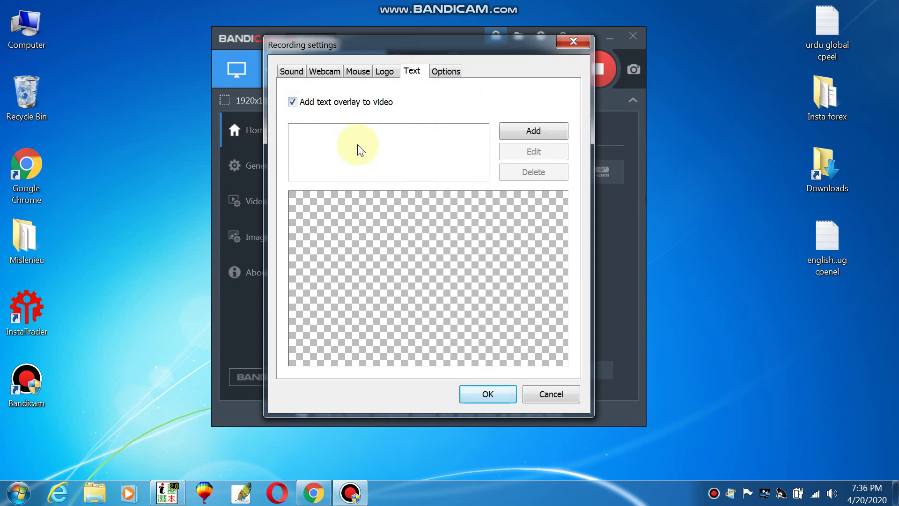
Review the recording priority choices and save the recording settings
{"action": "left_click", "coordinate": [451, 75]}
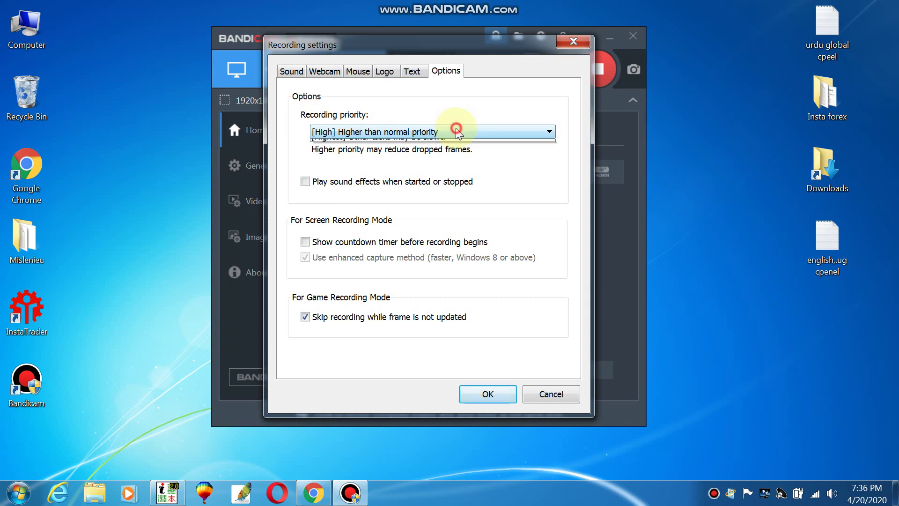
{"action": "left_click", "coordinate": [457, 132]}
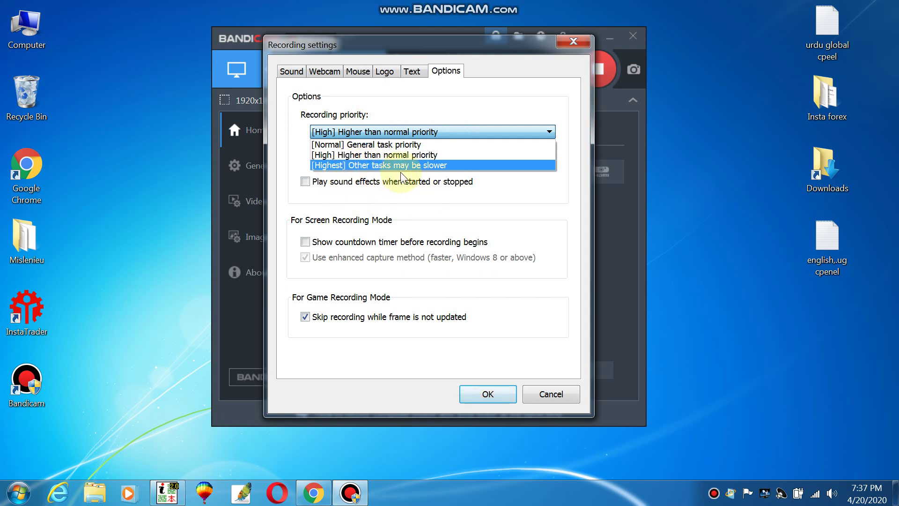
{"action": "left_click", "coordinate": [513, 204]}
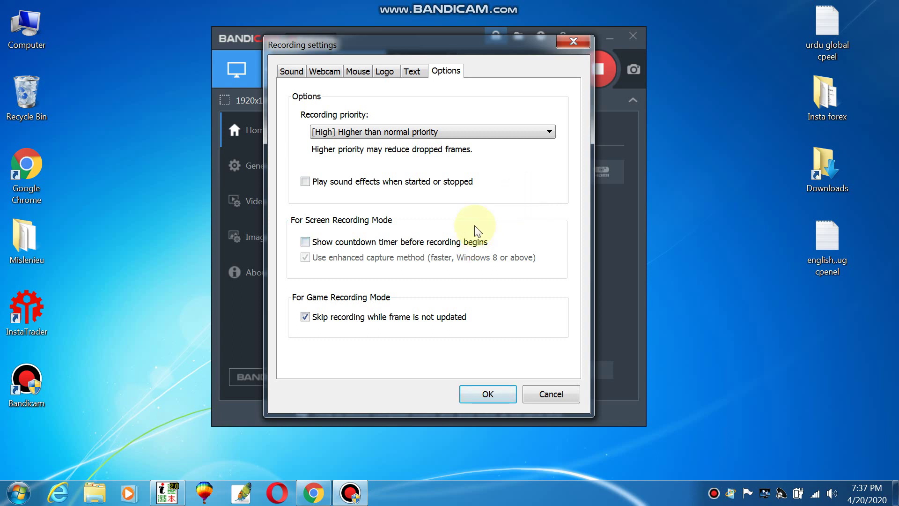
{"action": "left_click", "coordinate": [294, 71]}
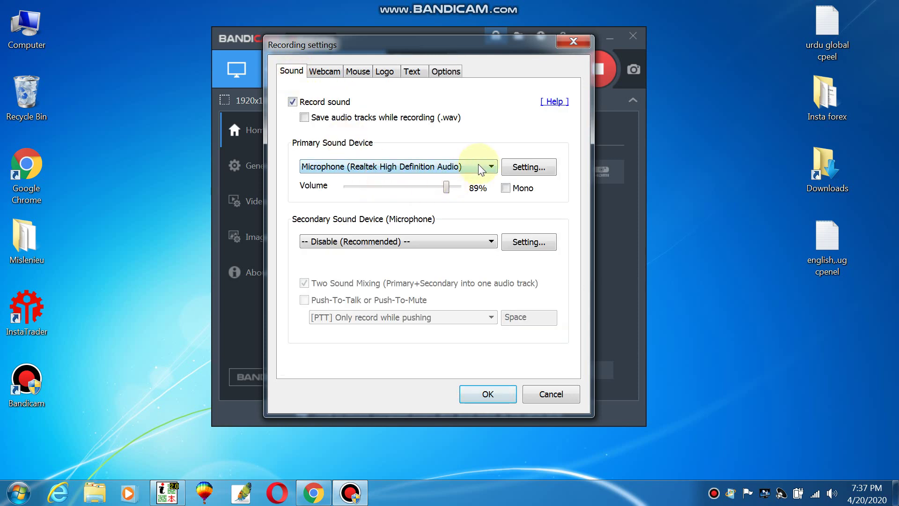
{"action": "left_click", "coordinate": [487, 395]}
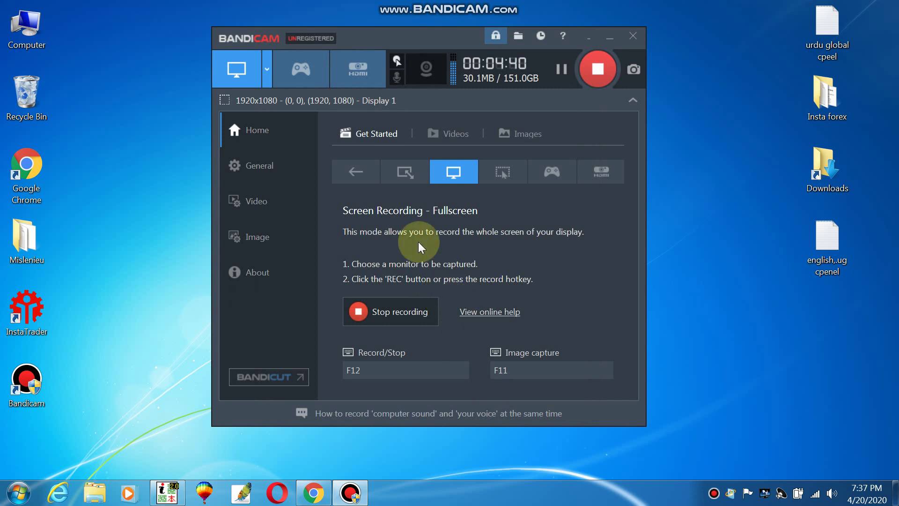
Try to switch to the HDMI device recording mode, but decline stopping the current recording
{"action": "left_click", "coordinate": [359, 79]}
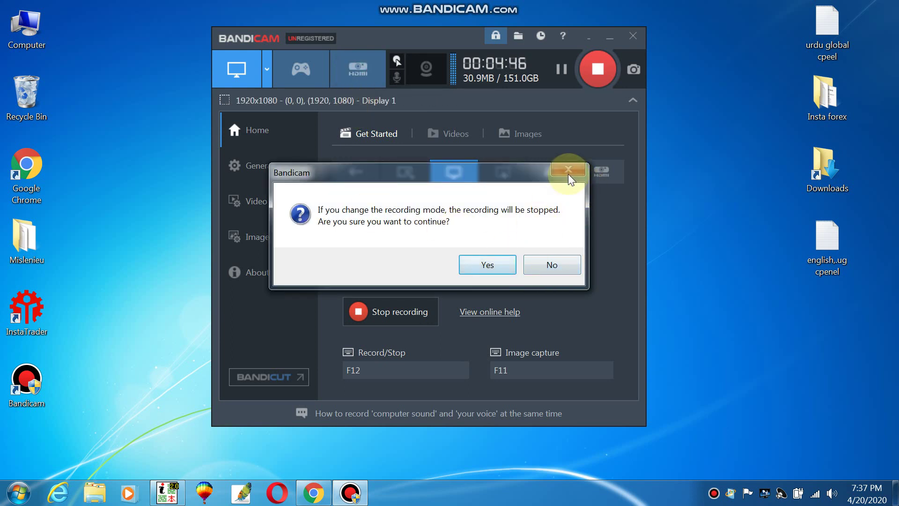
{"action": "left_click", "coordinate": [540, 265]}
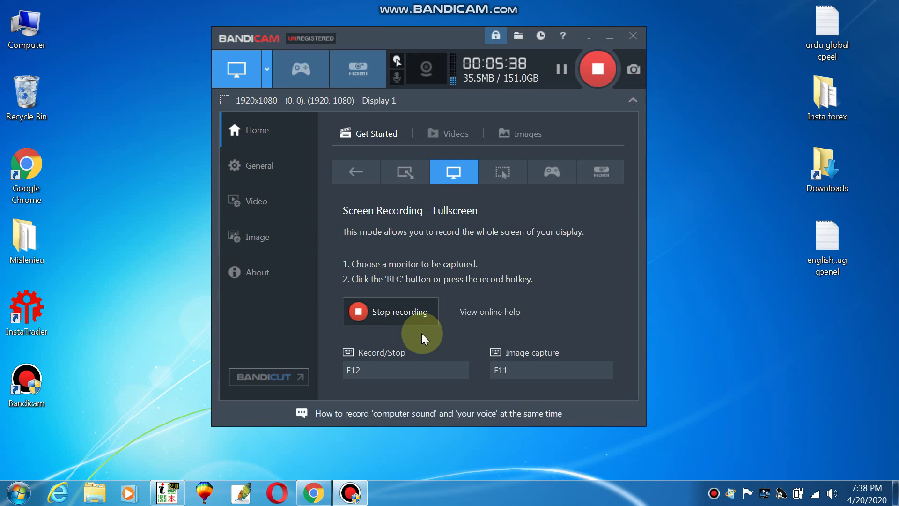
{"action": "left_click_drag", "start_coordinate": [429, 47], "coordinate": [456, 159]}
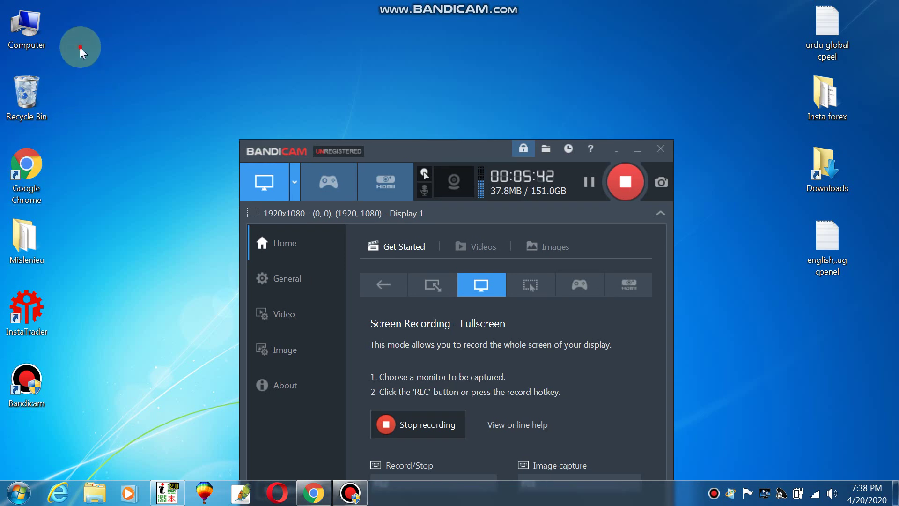
{"action": "left_click_drag", "start_coordinate": [80, 47], "coordinate": [742, 157]}
{"action": "left_click_drag", "start_coordinate": [466, 147], "coordinate": [445, 53]}
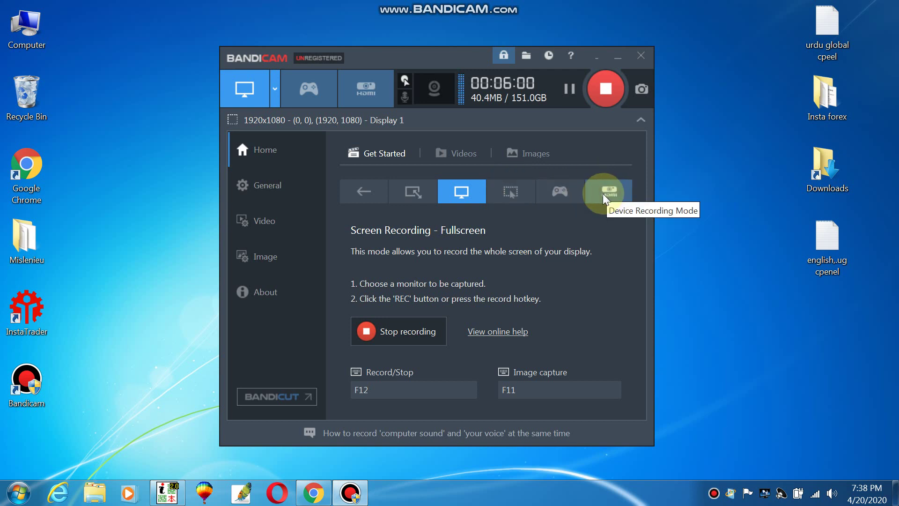
Open the General settings and browse the folders available for storing videos, closing the folder selection without choosing another one
{"action": "left_click", "coordinate": [280, 185]}
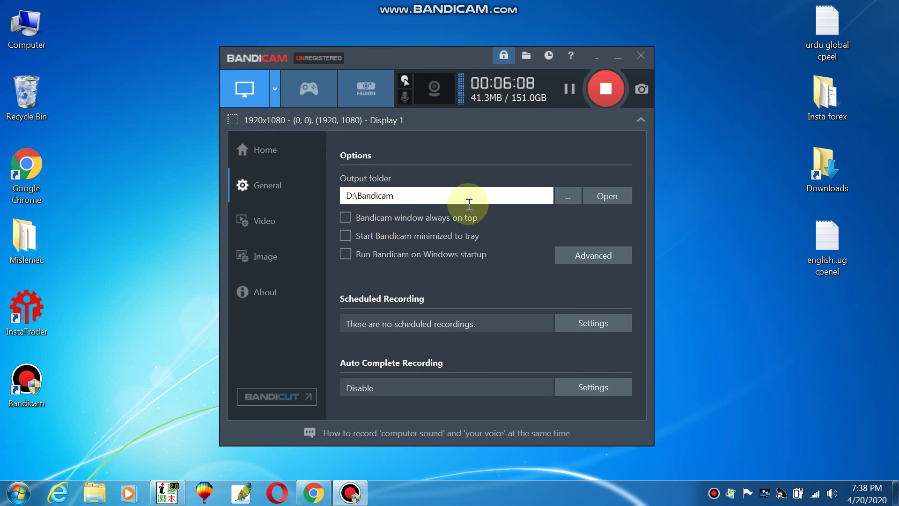
{"action": "left_click", "coordinate": [569, 197]}
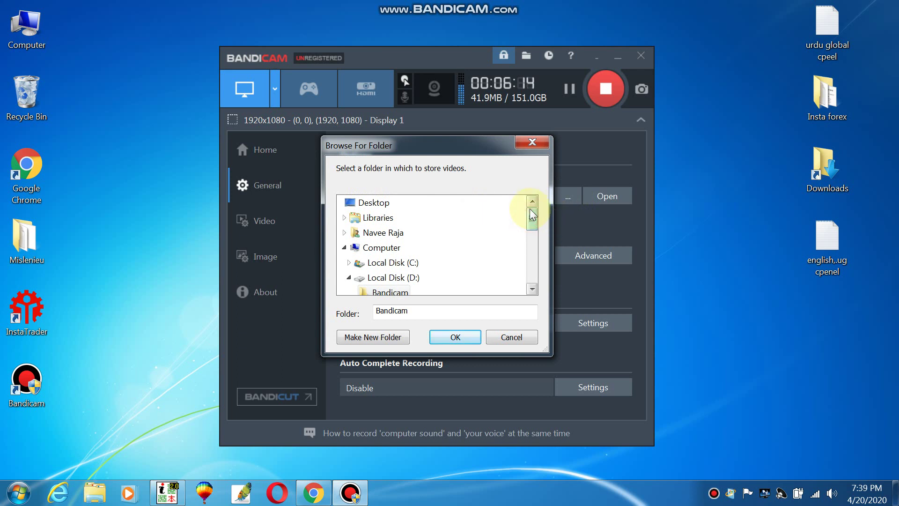
{"action": "mouse_move", "coordinate": [532, 213]}
{"action": "left_mouse_down"}
{"action": "mouse_move", "coordinate": [532, 276]}
{"action": "mouse_move", "coordinate": [535, 216]}
{"action": "left_mouse_up"}
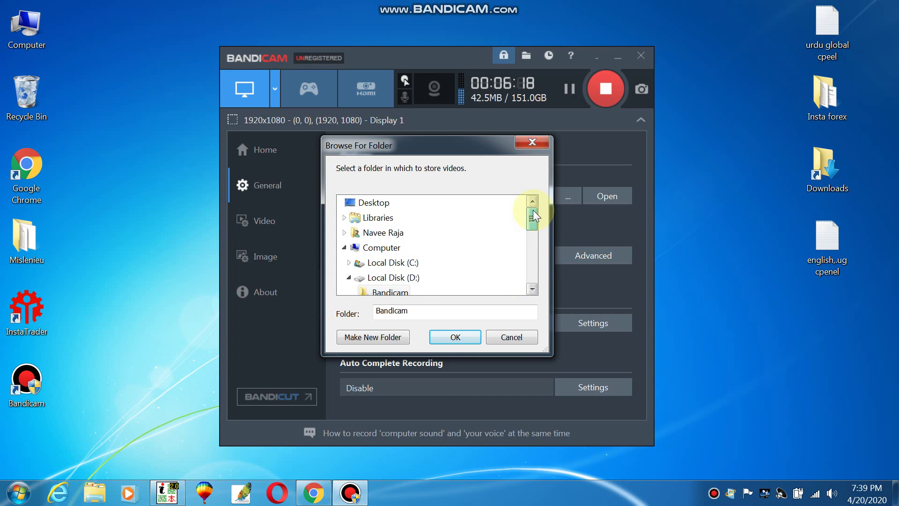
{"action": "left_click", "coordinate": [382, 205]}
{"action": "left_click_drag", "start_coordinate": [532, 220], "coordinate": [532, 228]}
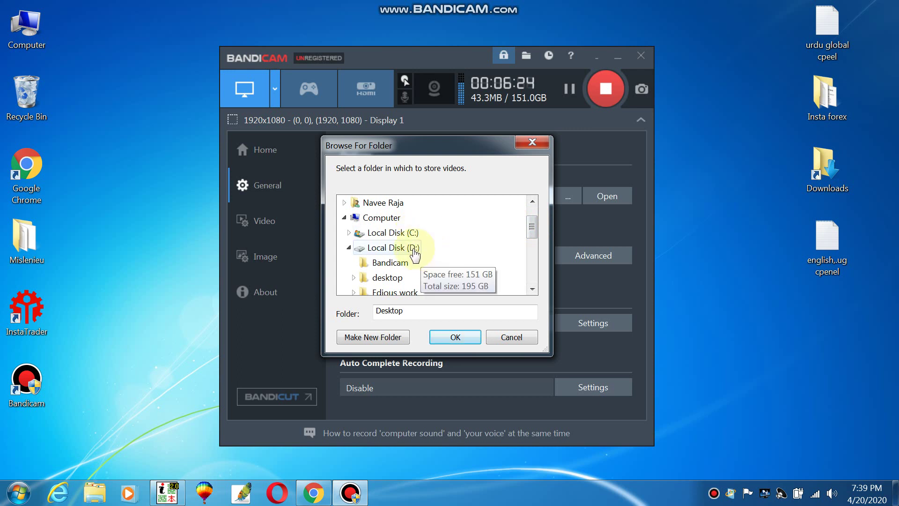
{"action": "left_click_drag", "start_coordinate": [532, 226], "coordinate": [527, 178]}
{"action": "left_click", "coordinate": [532, 142]}
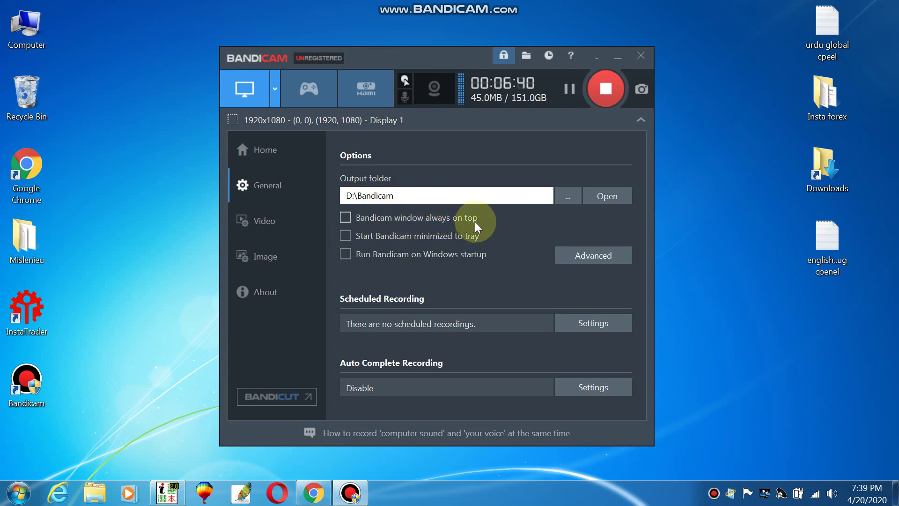
Enable the option that keeps the Bandicam window always on top, and disable it again
{"action": "left_click", "coordinate": [345, 218]}
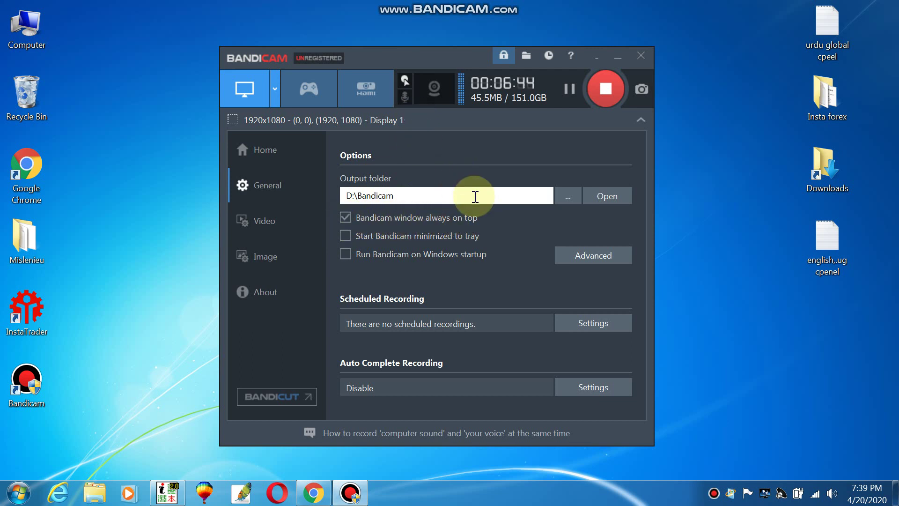
{"action": "left_click", "coordinate": [347, 217]}
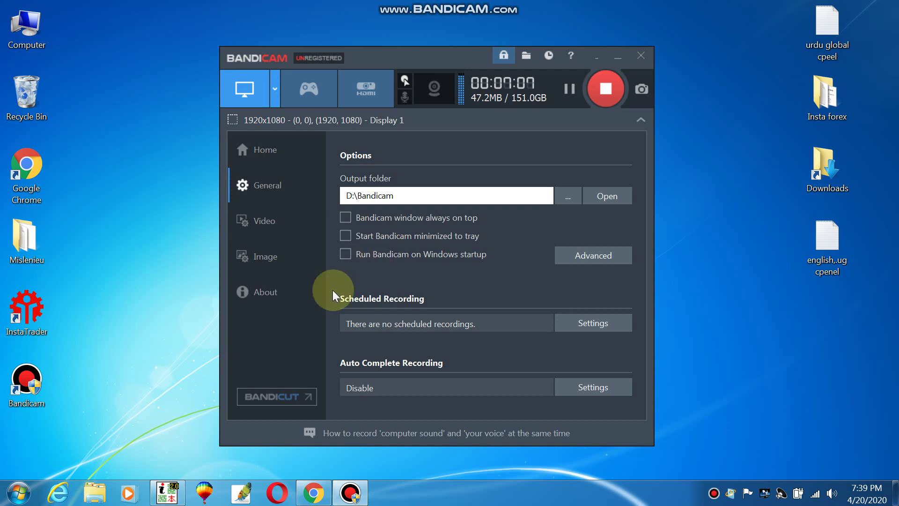
In the video recording settings, turn off showing the mouse cursor and turn it back on
{"action": "left_click", "coordinate": [280, 227]}
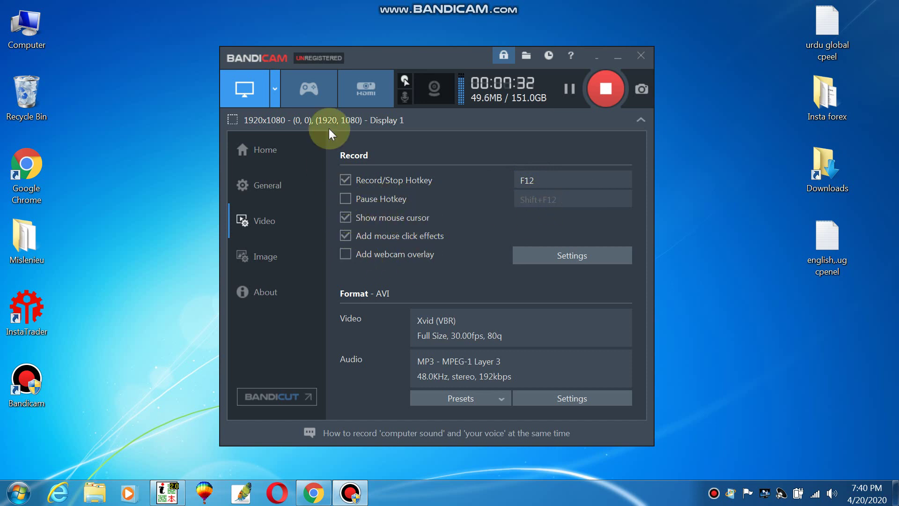
{"action": "left_click", "coordinate": [345, 218]}
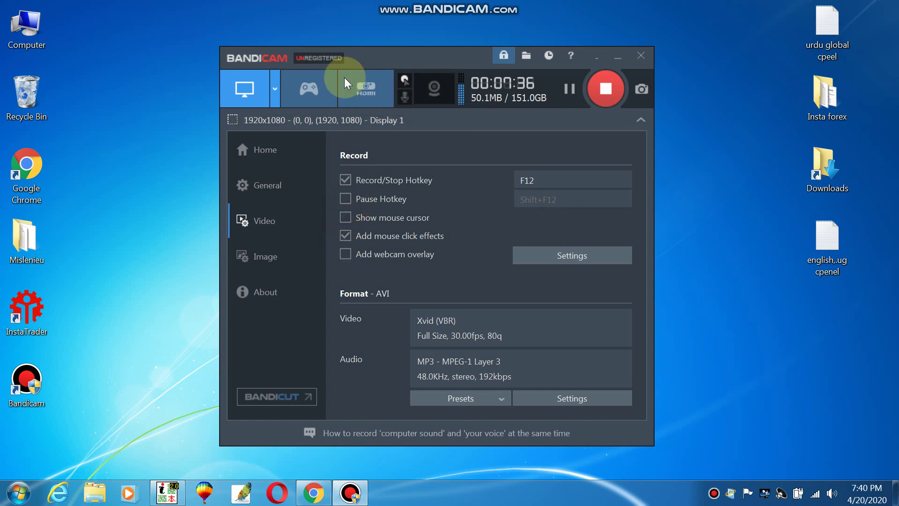
{"action": "left_click", "coordinate": [345, 218]}
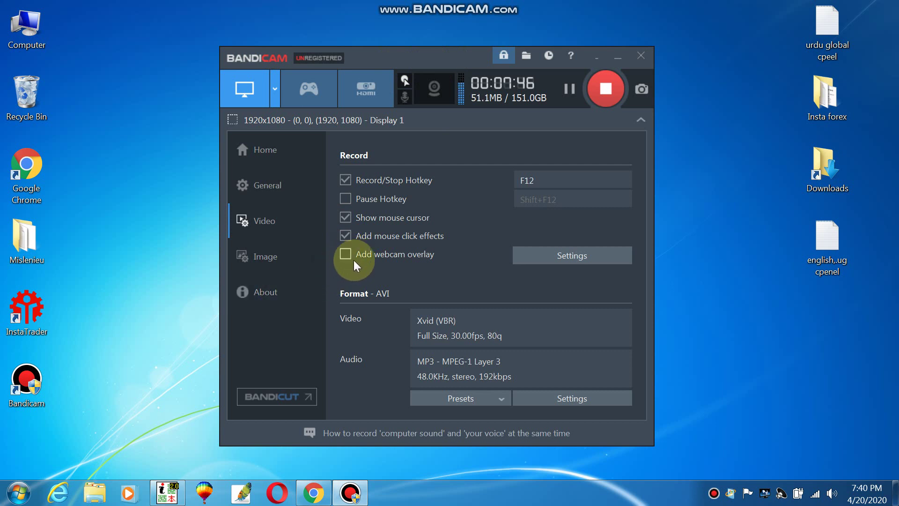
Review the image capture settings and the license information, highlighting the text about recording length and watermark
{"action": "left_click", "coordinate": [276, 253]}
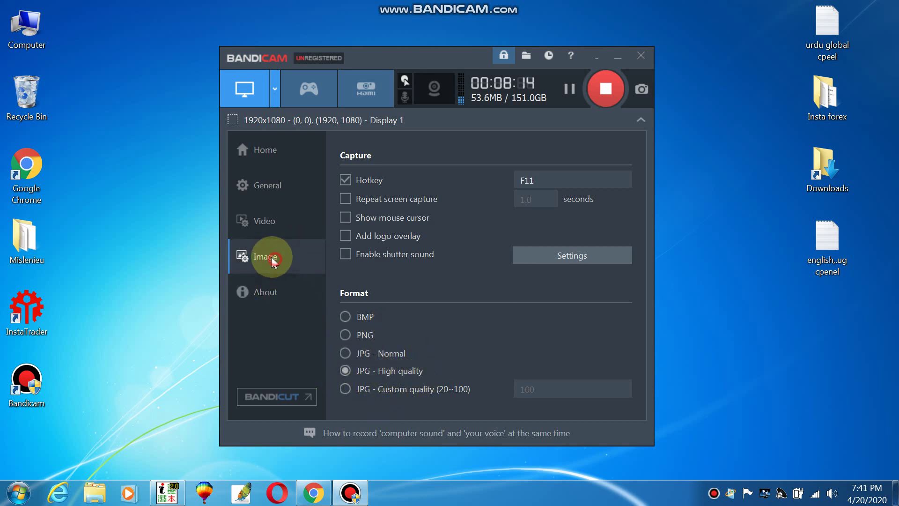
{"action": "left_click", "coordinate": [269, 292]}
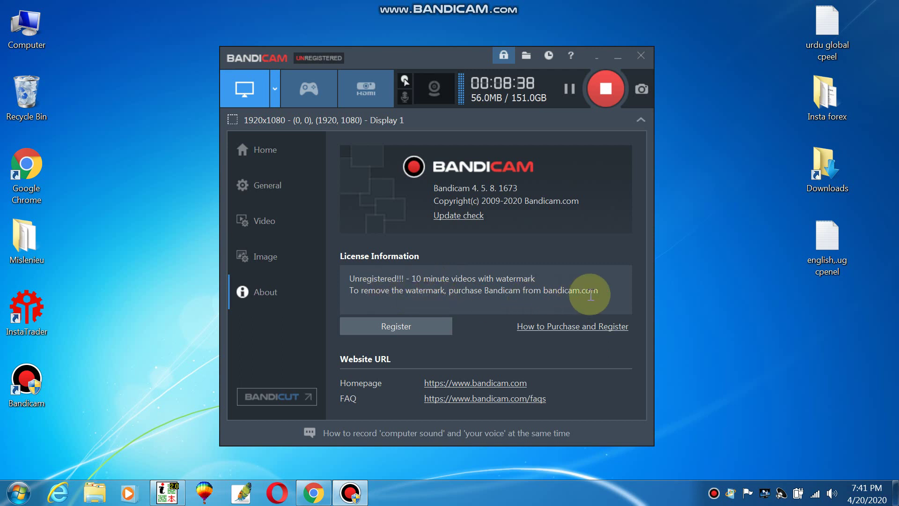
{"action": "left_click_drag", "start_coordinate": [599, 292], "coordinate": [354, 278]}
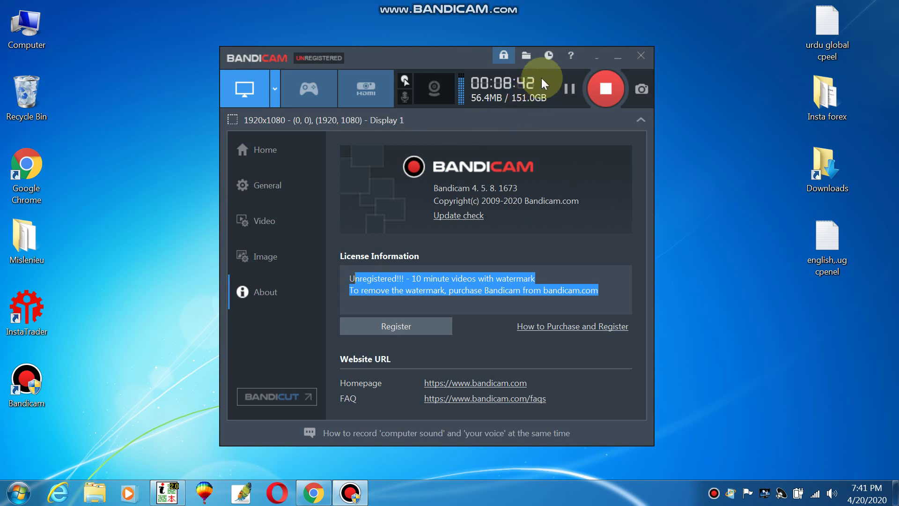
{"action": "left_click_drag", "start_coordinate": [541, 78], "coordinate": [527, 80]}
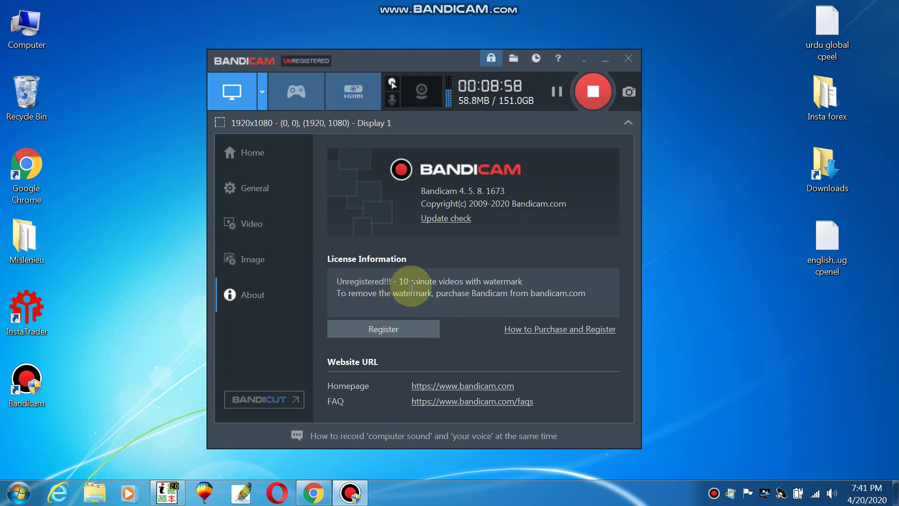
{"action": "left_click_drag", "start_coordinate": [401, 281], "coordinate": [522, 281]}
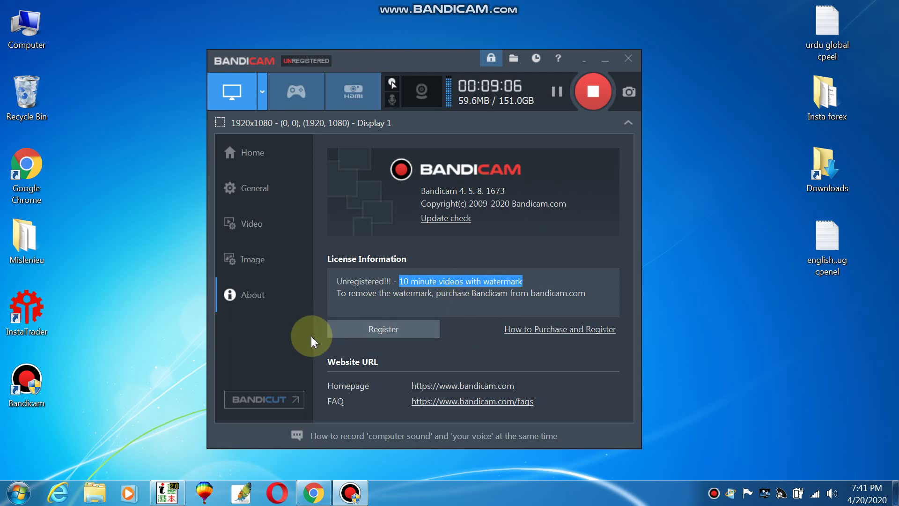
{"action": "left_click_drag", "start_coordinate": [417, 62], "coordinate": [421, 43]}
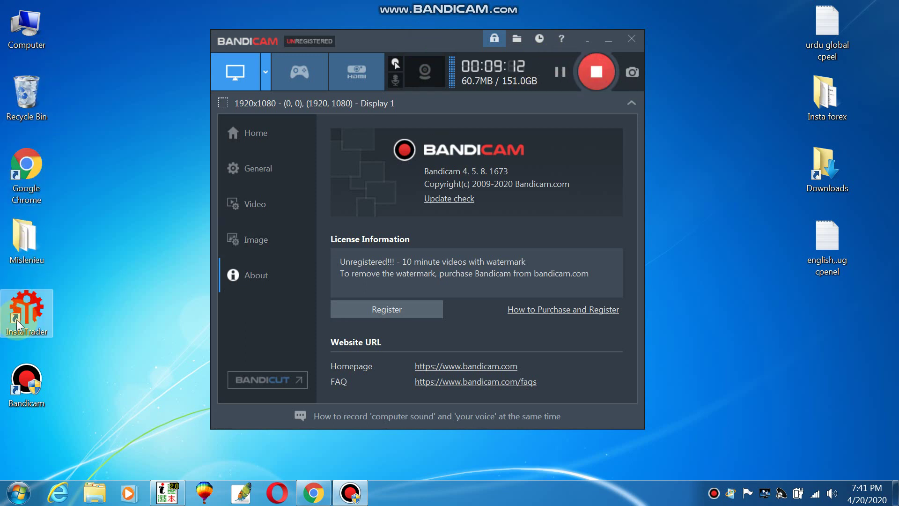
Switch to InPage, create a new document with the default settings, and minimize the InPage window
{"action": "mouse_move", "coordinate": [177, 497]}
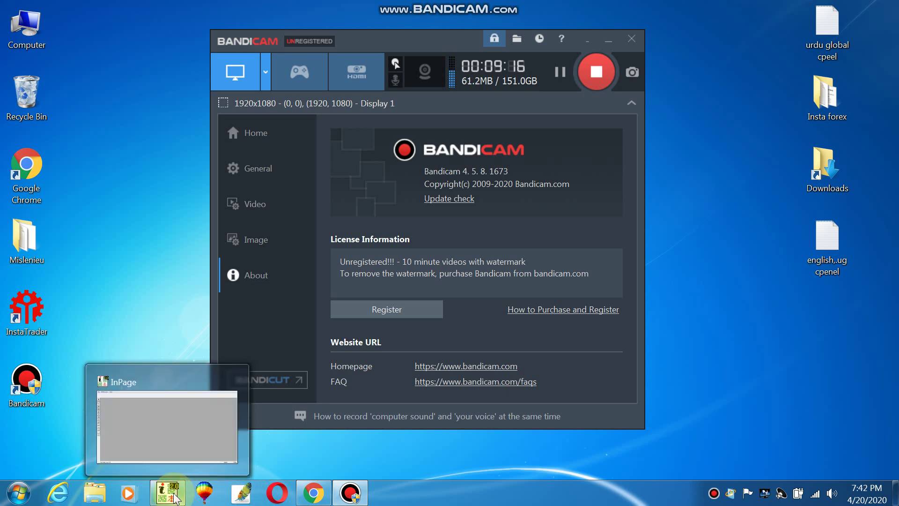
{"action": "left_click", "coordinate": [178, 498]}
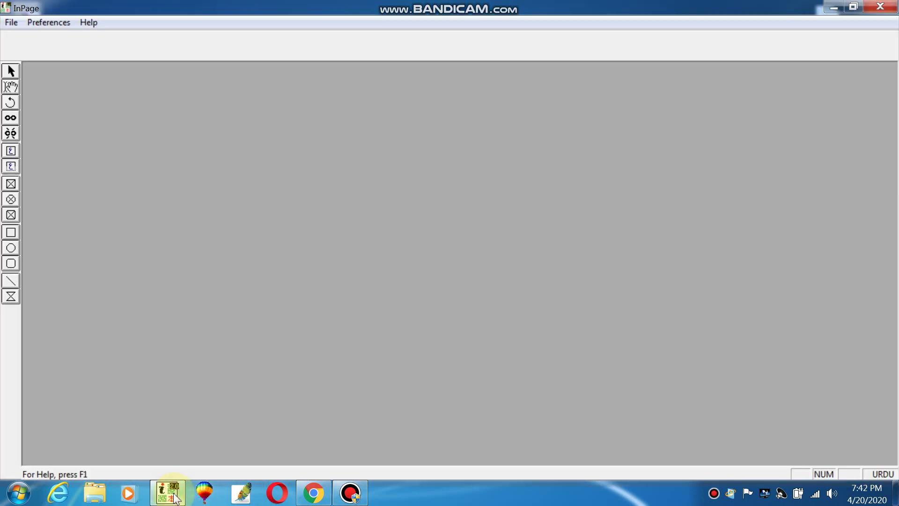
{"action": "left_click", "coordinate": [10, 22]}
{"action": "left_click", "coordinate": [47, 38]}
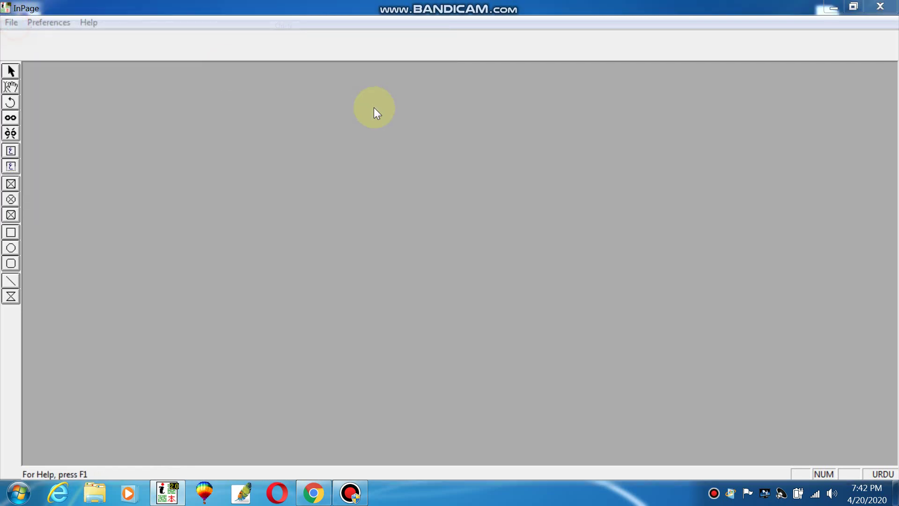
{"action": "key", "text": "Return"}
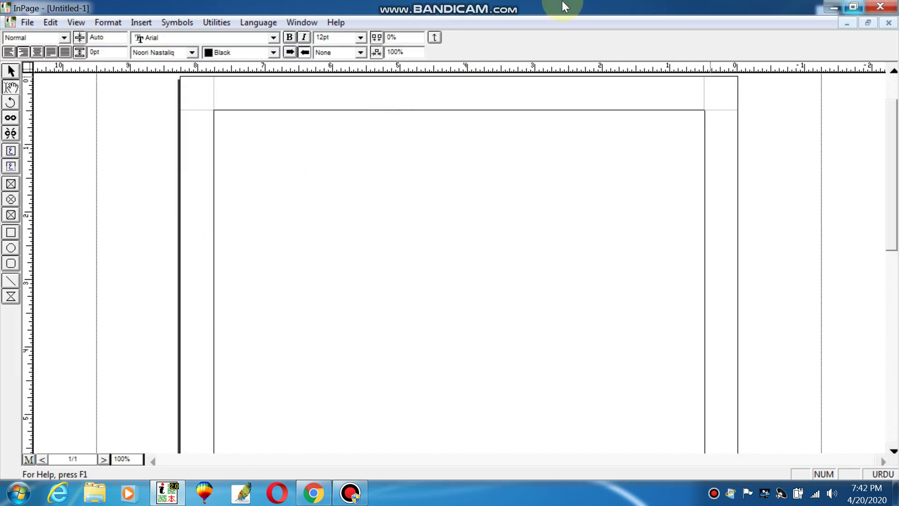
{"action": "left_click", "coordinate": [831, 8]}
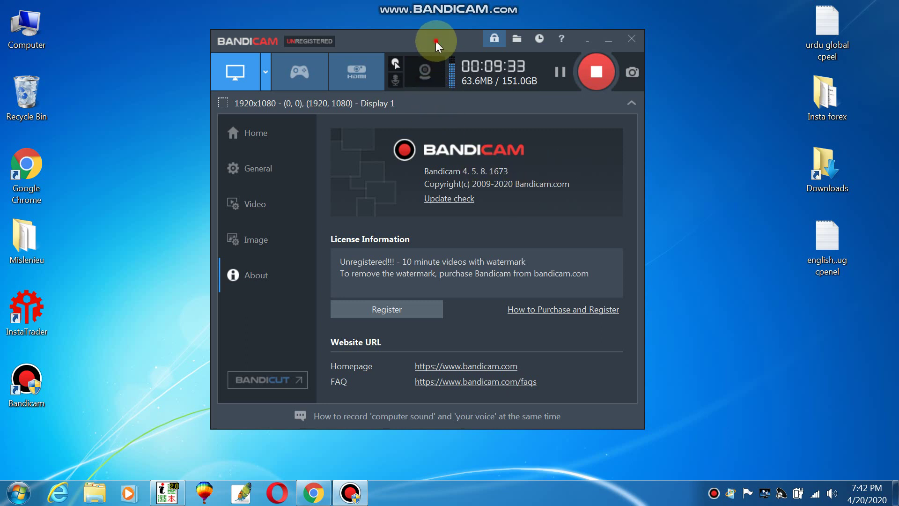
{"action": "mouse_move", "coordinate": [436, 42]}
{"action": "left_mouse_down"}
{"action": "mouse_move", "coordinate": [411, 40]}
{"action": "mouse_move", "coordinate": [434, 33]}
{"action": "left_mouse_up"}
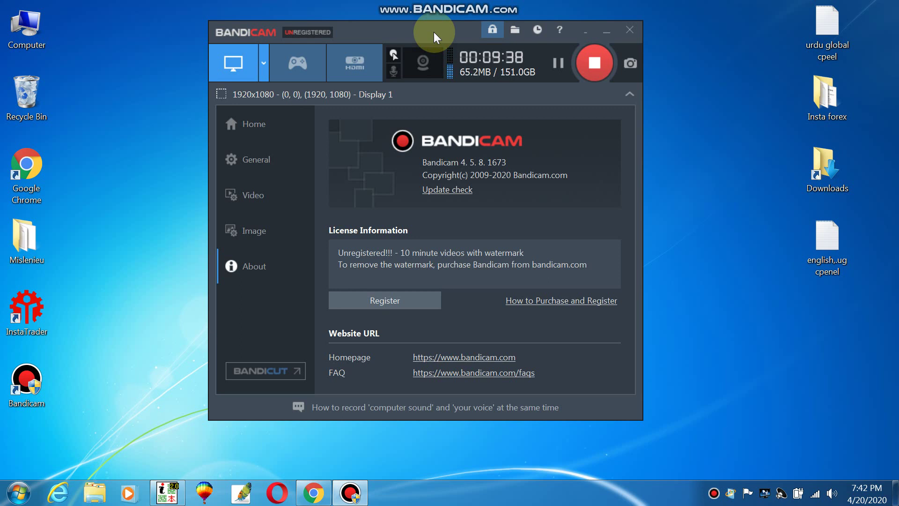
{"action": "left_click_drag", "start_coordinate": [434, 32], "coordinate": [433, 32]}
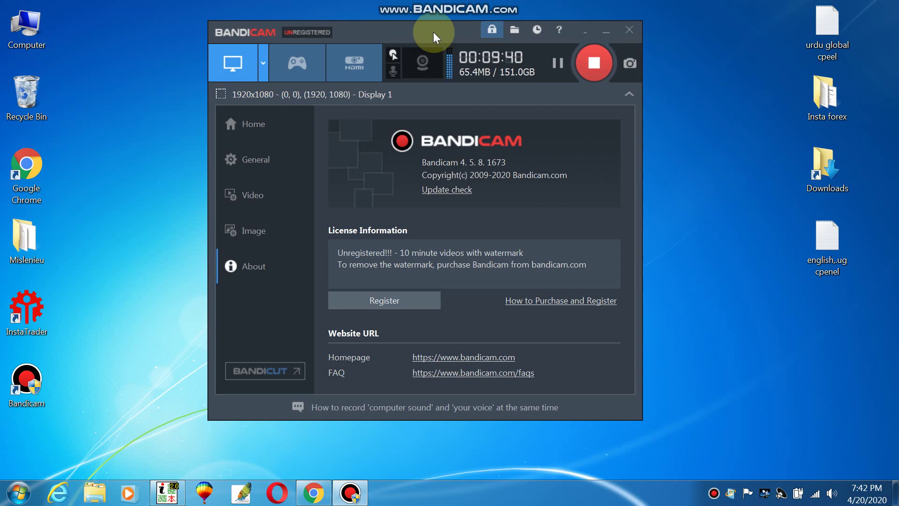